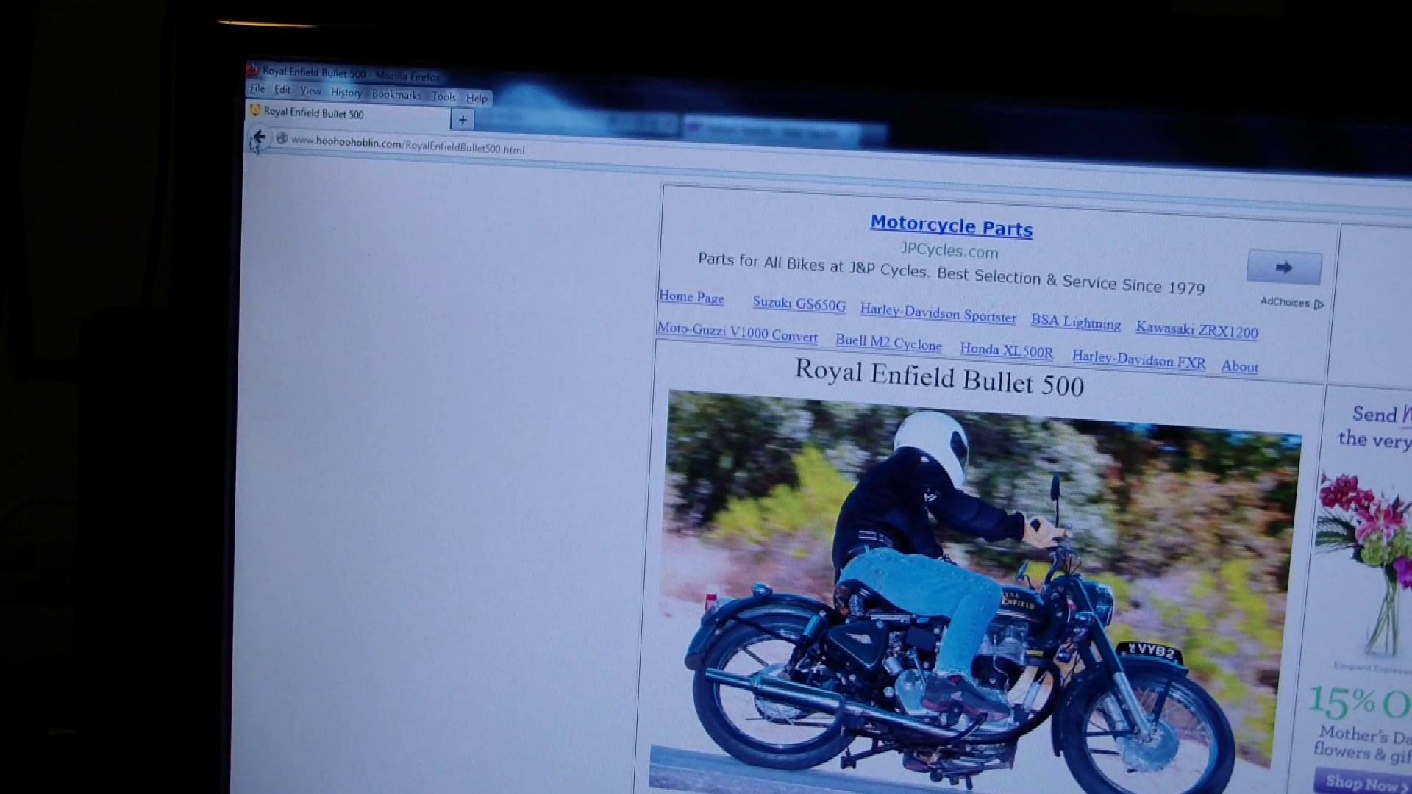
- Open Firefox's Page Setup on the Margins & Header/Footer tab for the Royal Enfield page
click(256, 93)
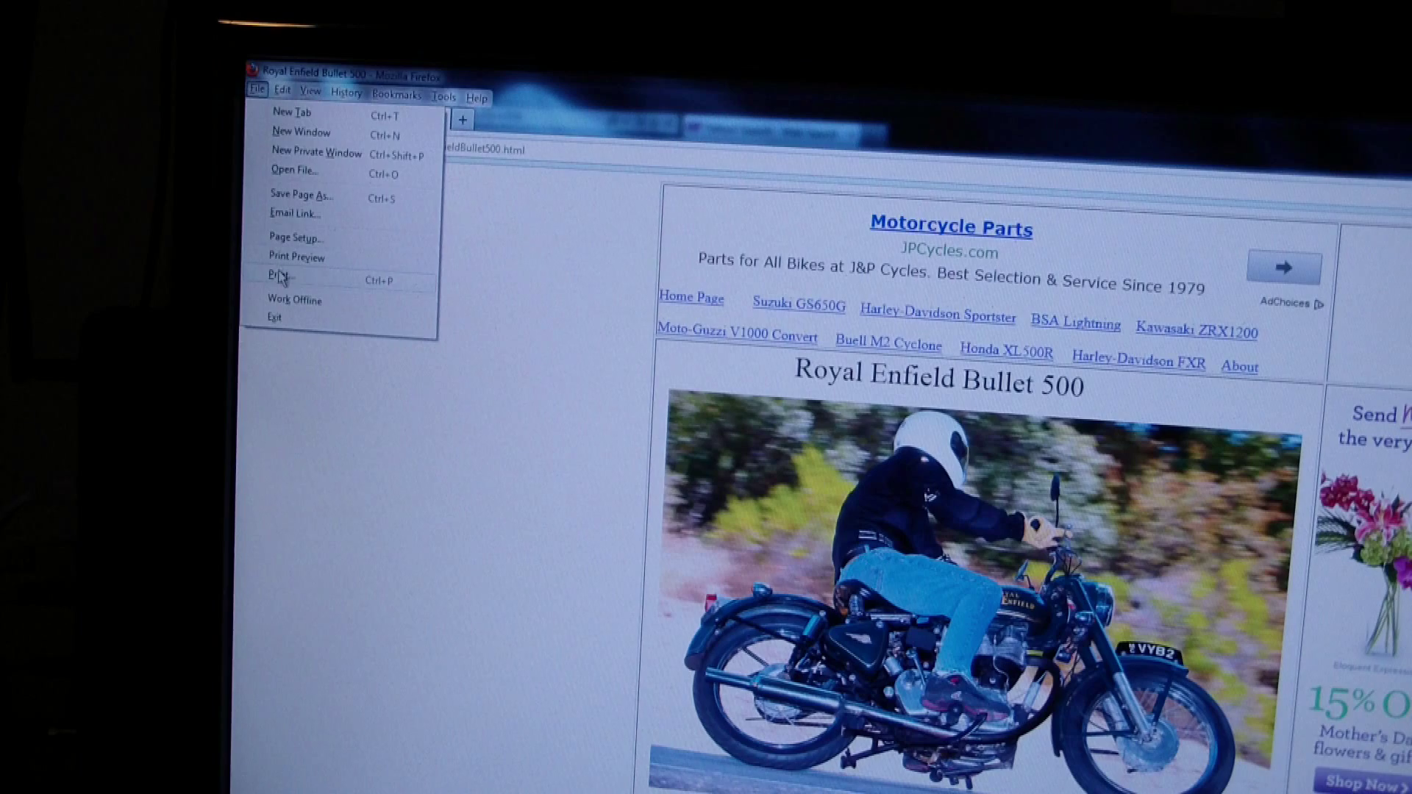
click(296, 239)
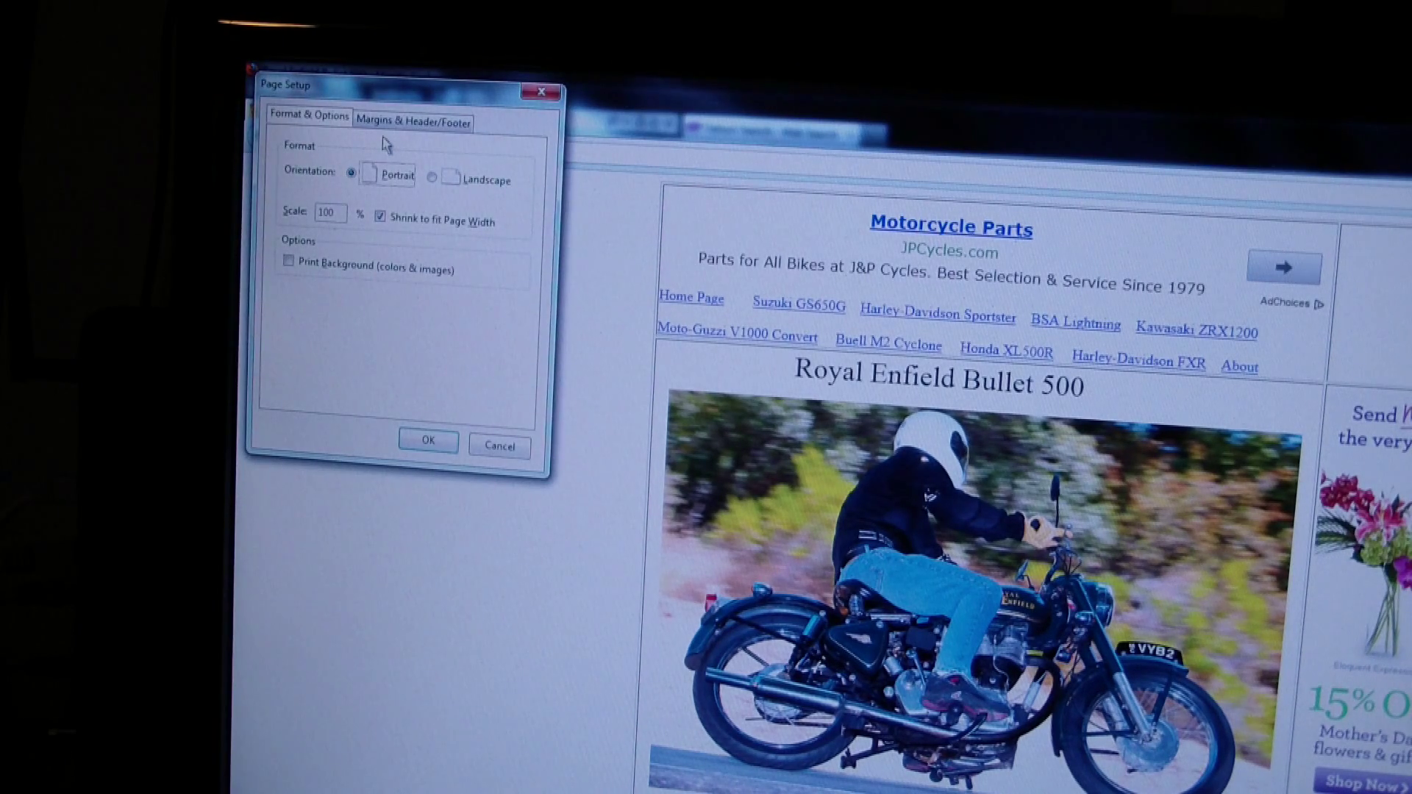
click(397, 124)
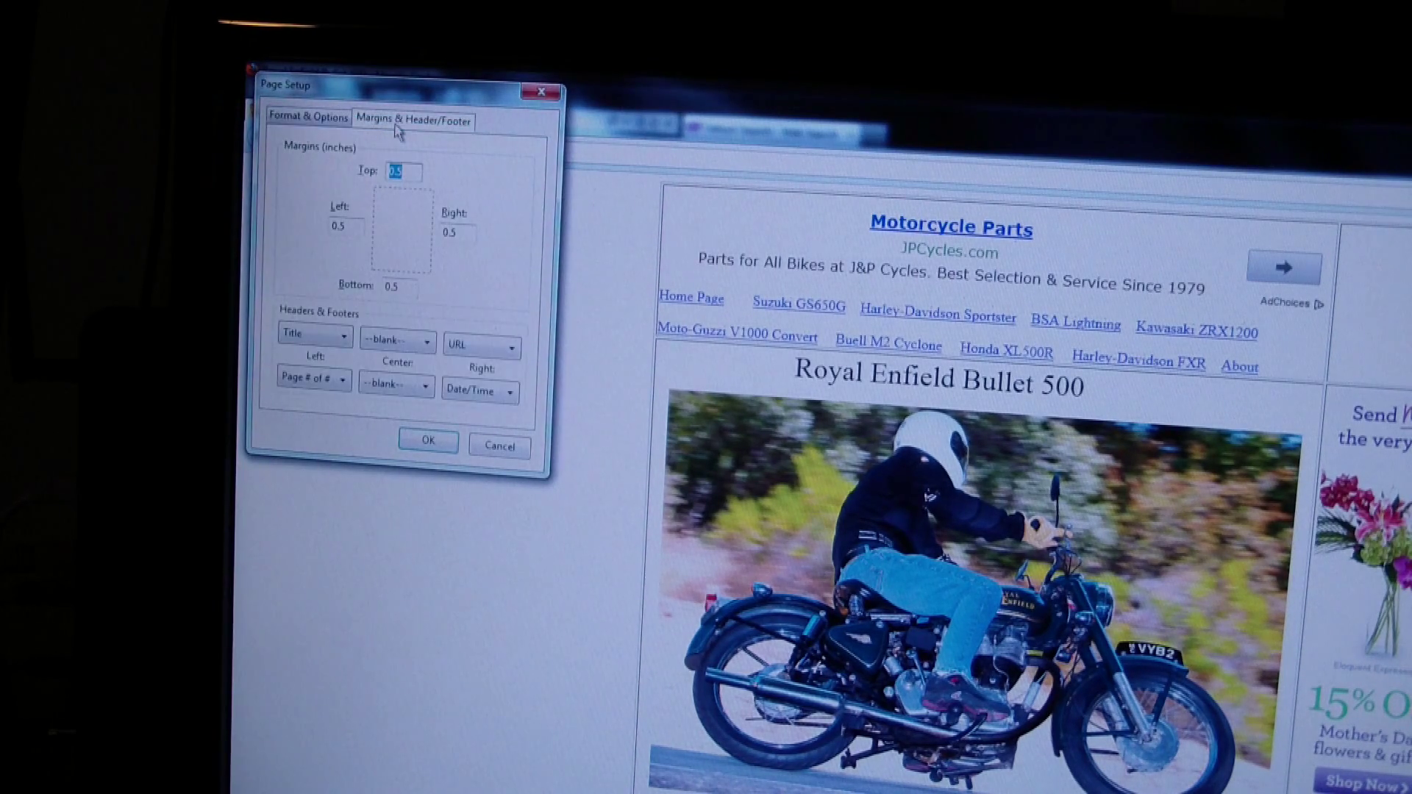
- Set Firefox's left, center and right headers and footers to --blank-- and save the setup
click(344, 342)
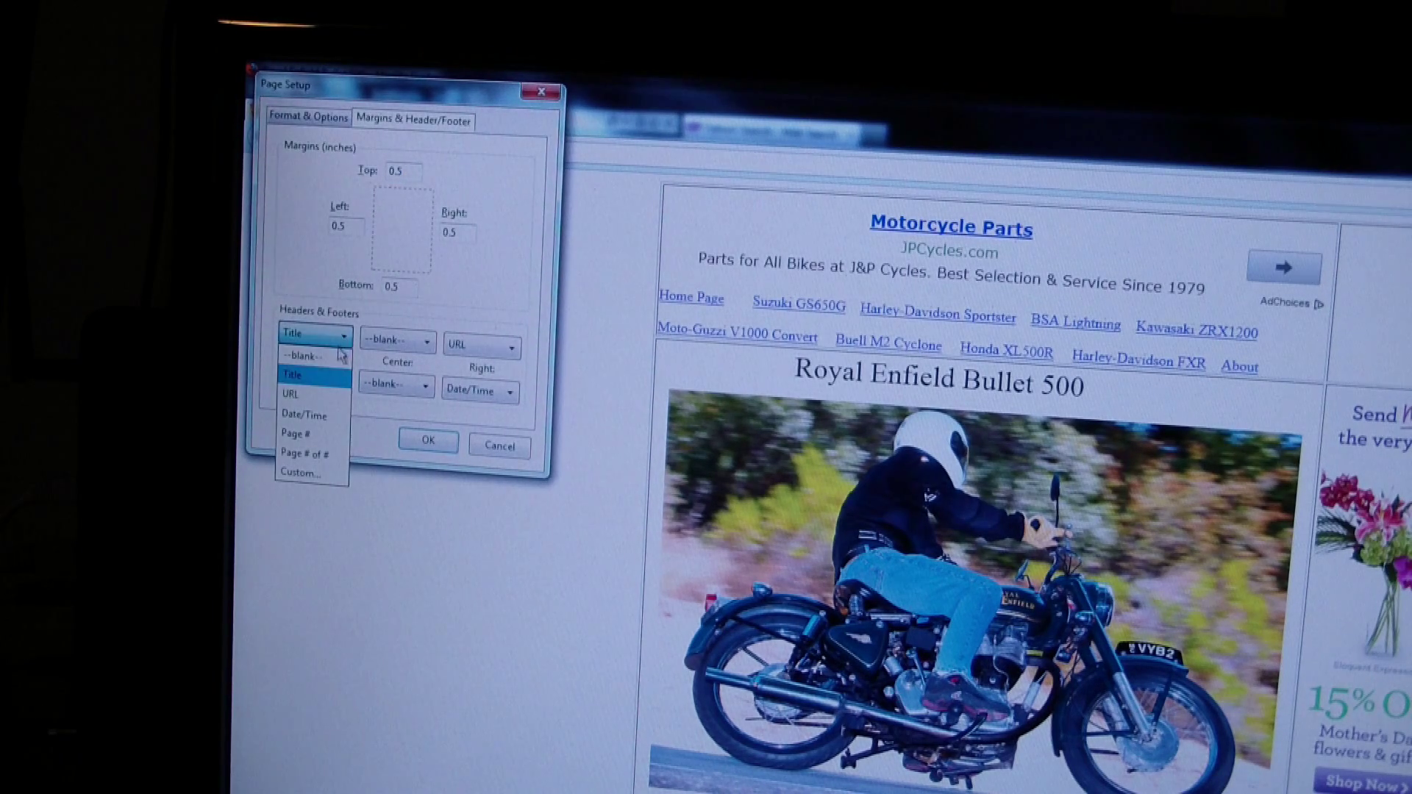
click(309, 356)
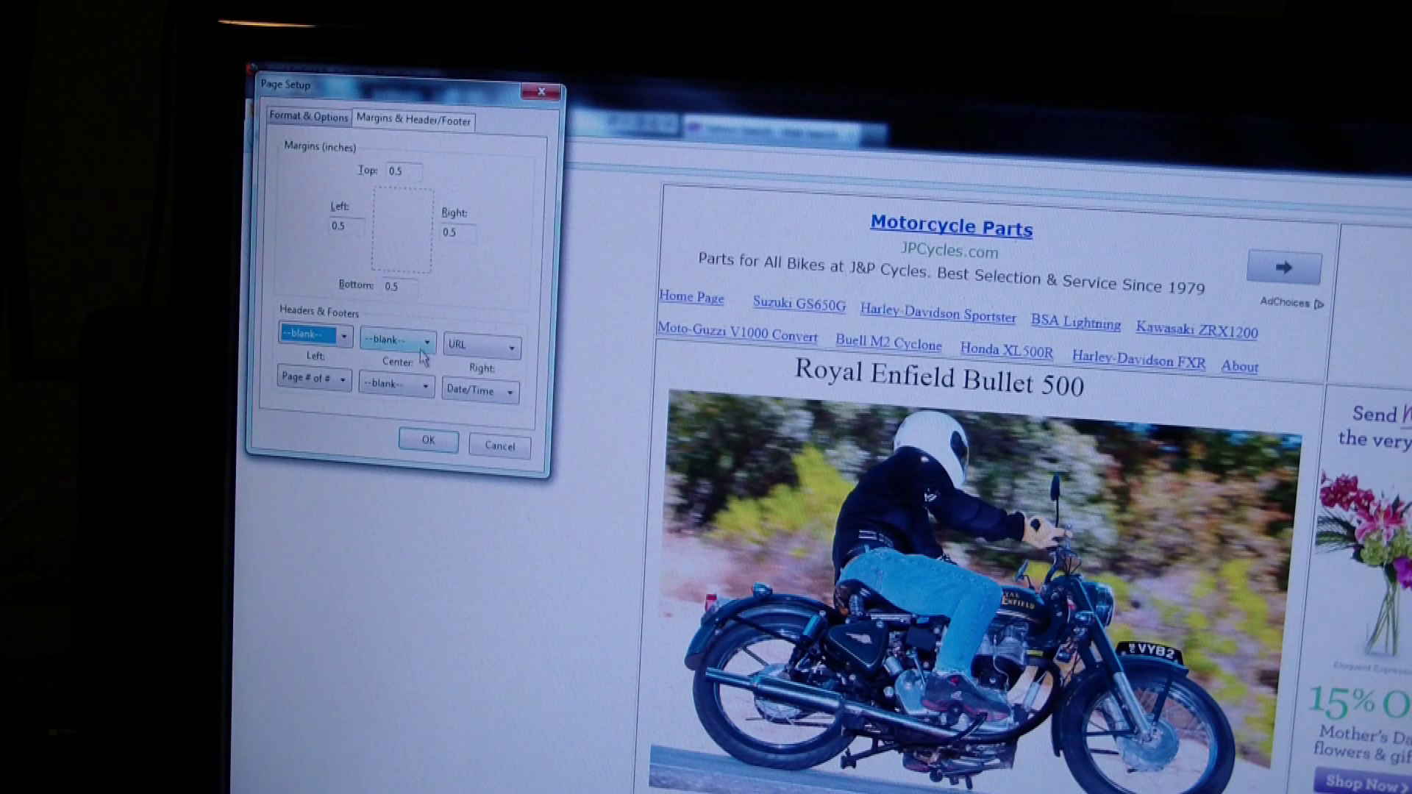
click(429, 342)
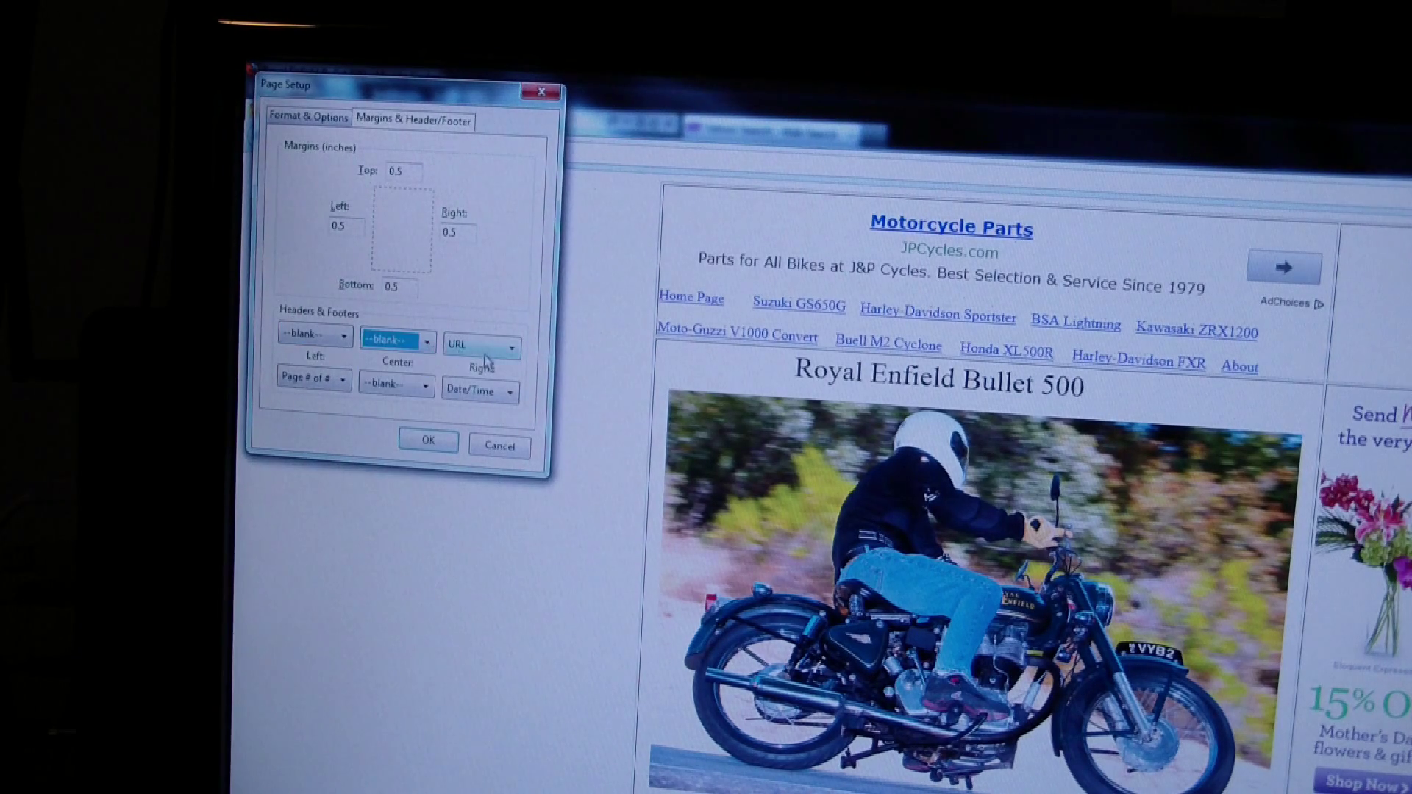
click(514, 349)
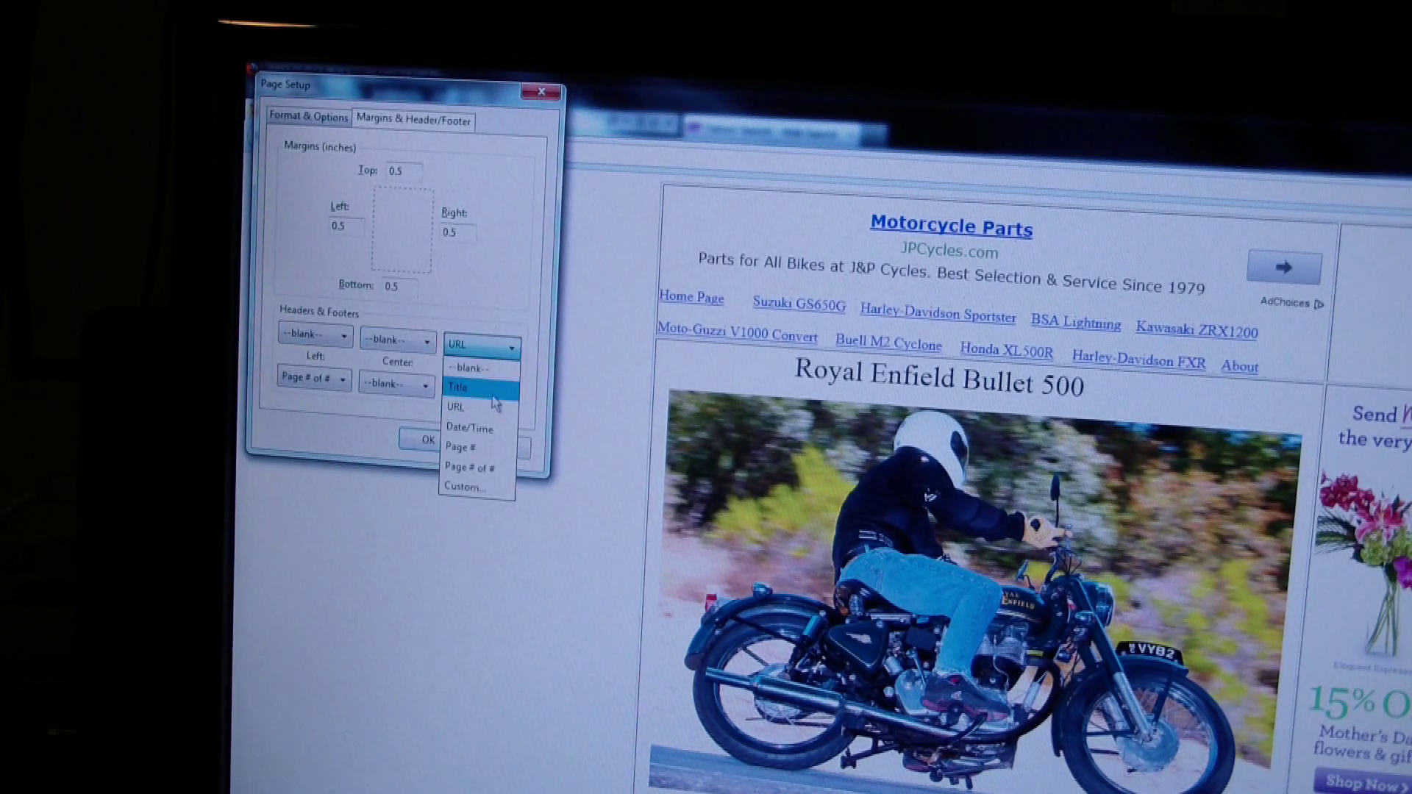
click(492, 371)
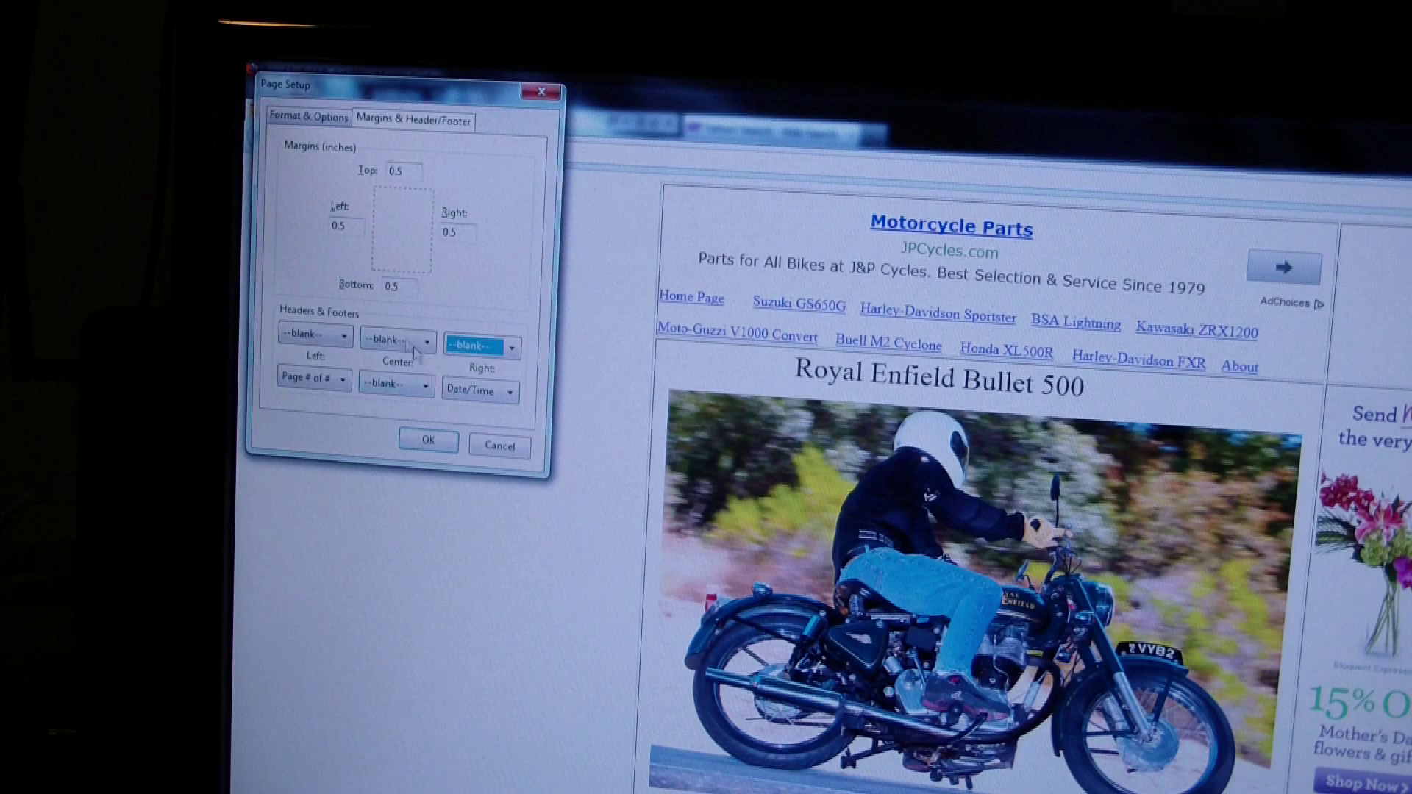
click(345, 382)
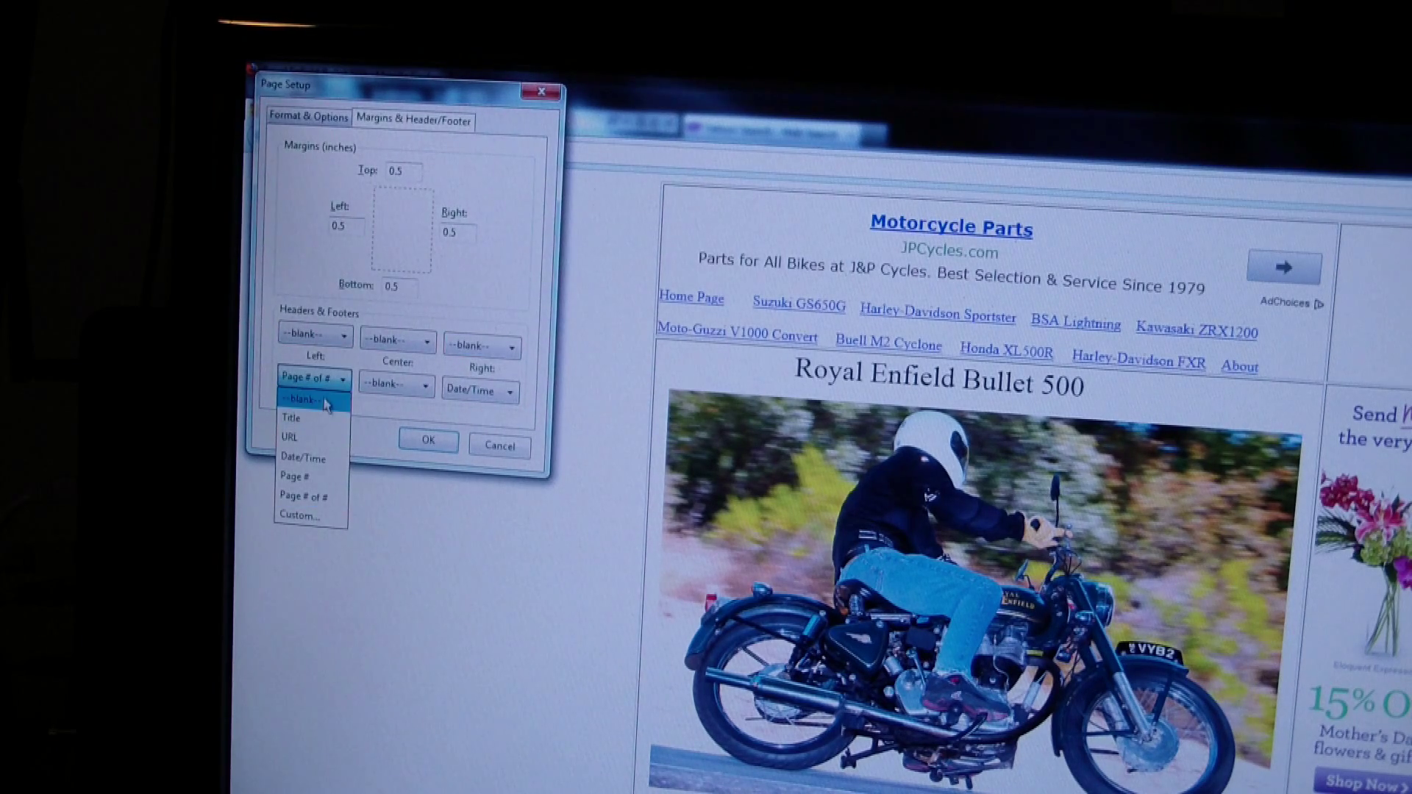
click(326, 401)
click(510, 392)
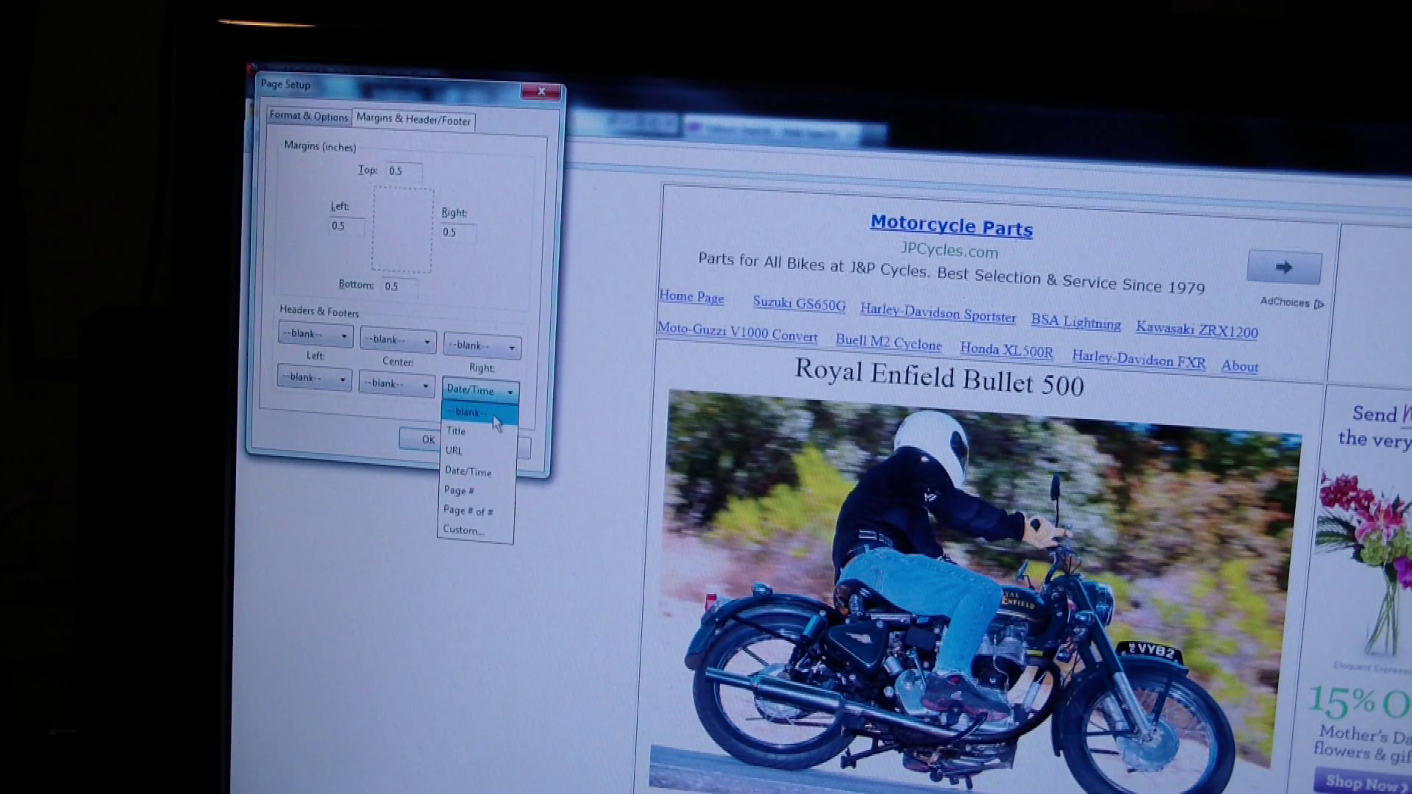
click(495, 415)
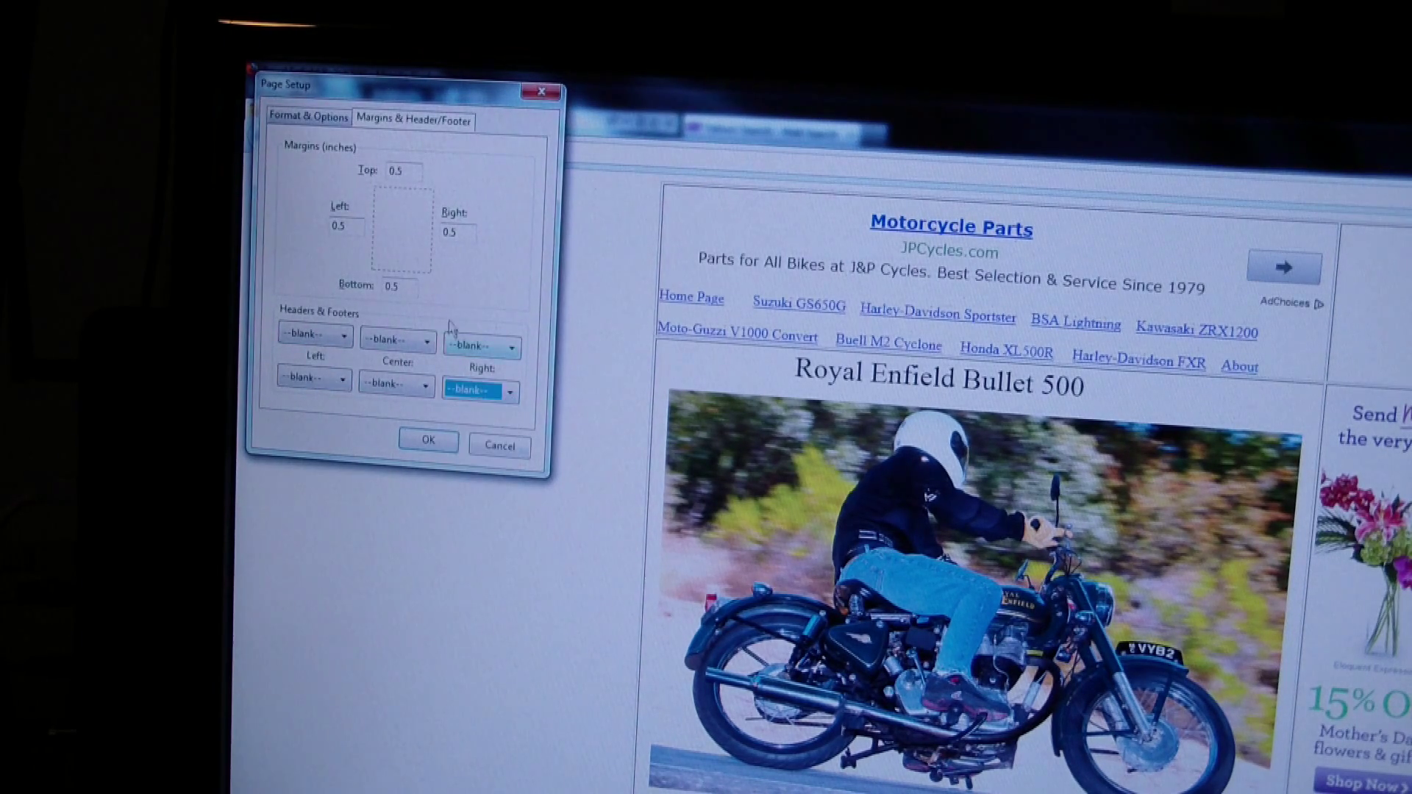
click(429, 441)
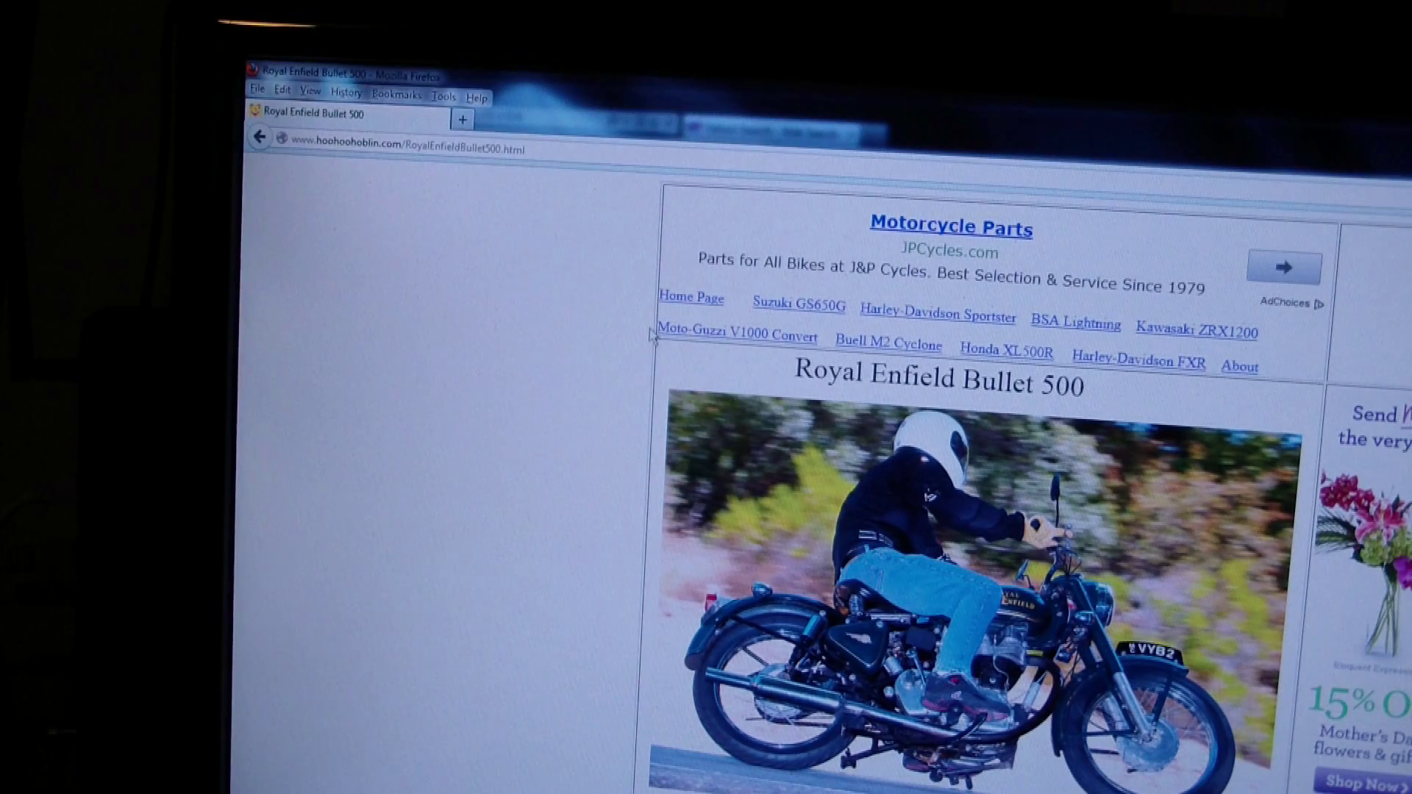
- View the Royal Enfield page's print preview in Firefox, then close it
click(256, 91)
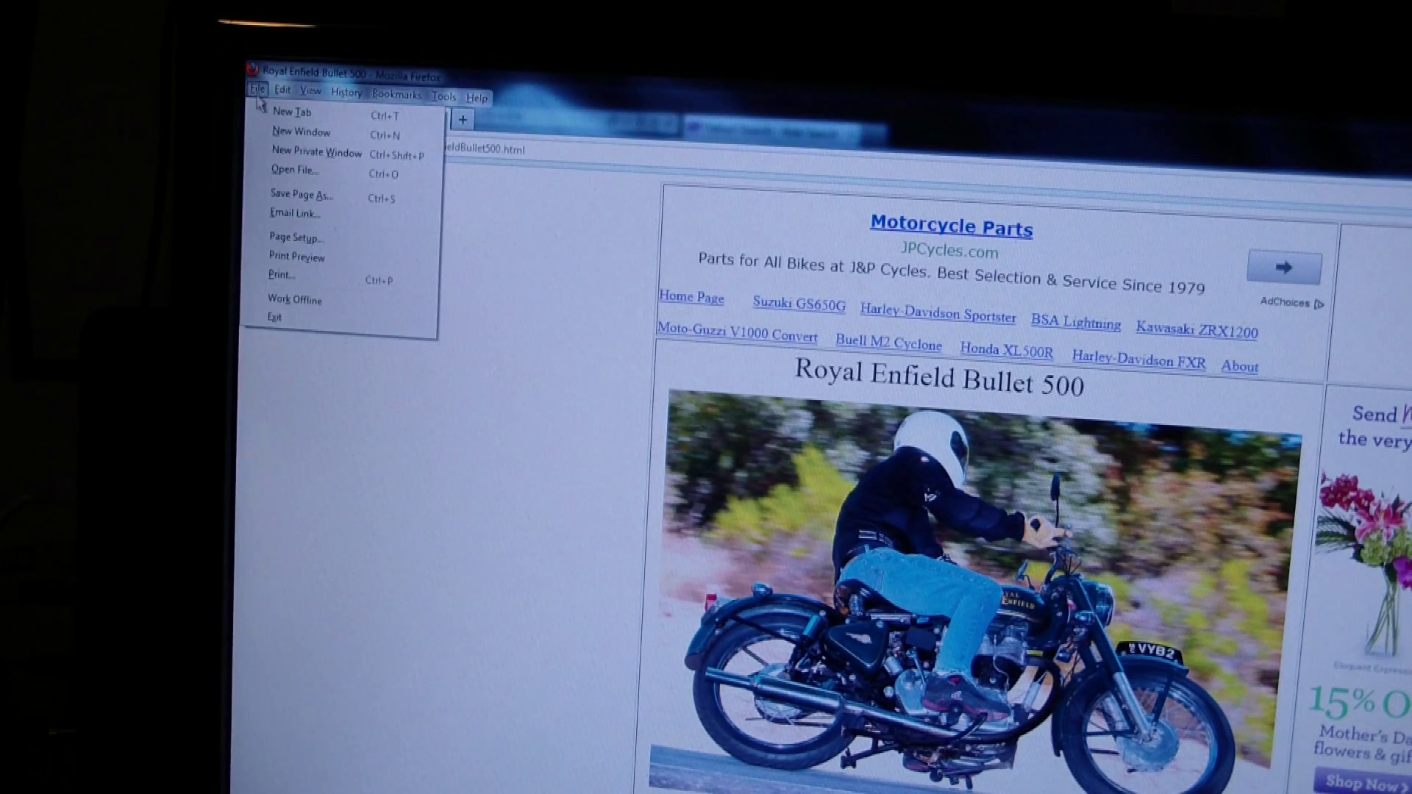
click(296, 256)
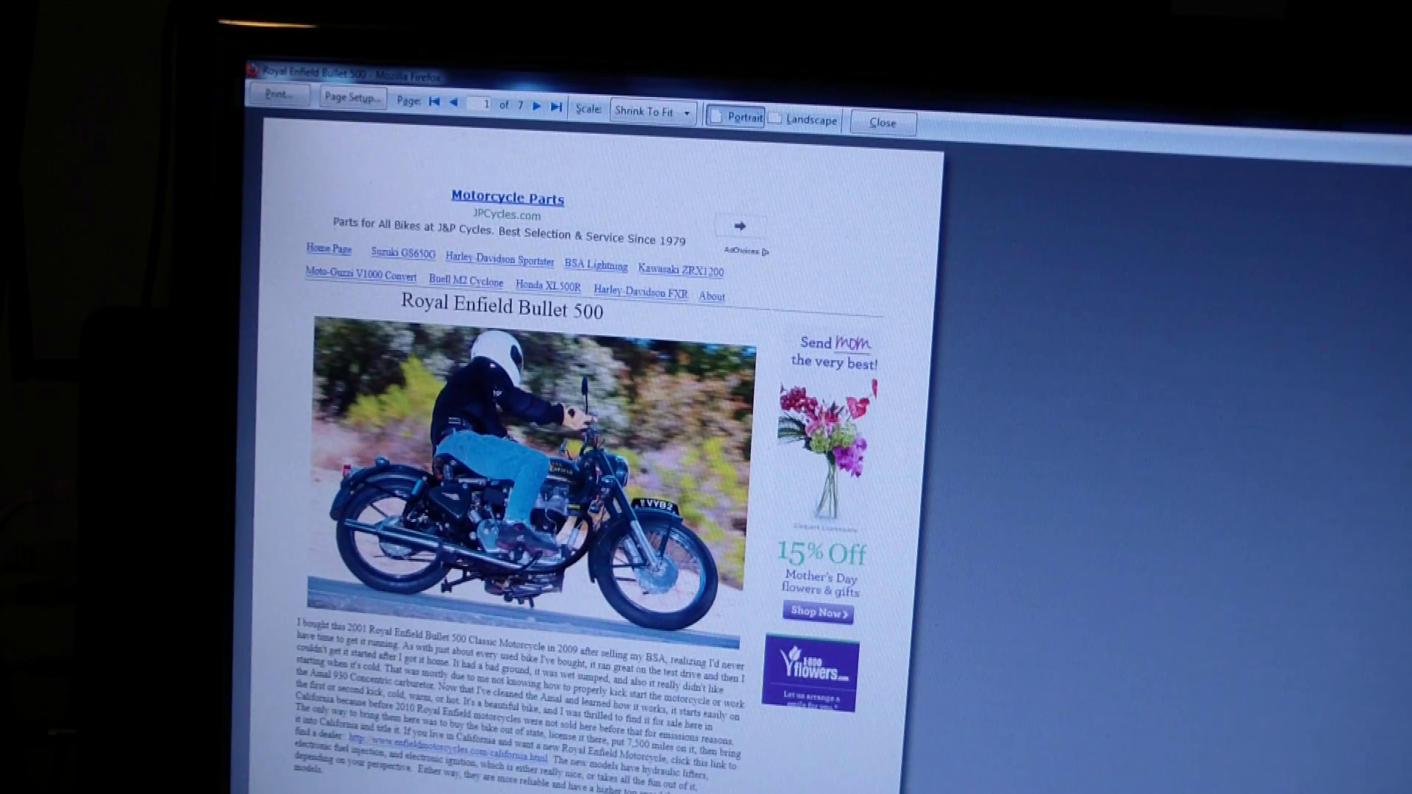
key(Escape)
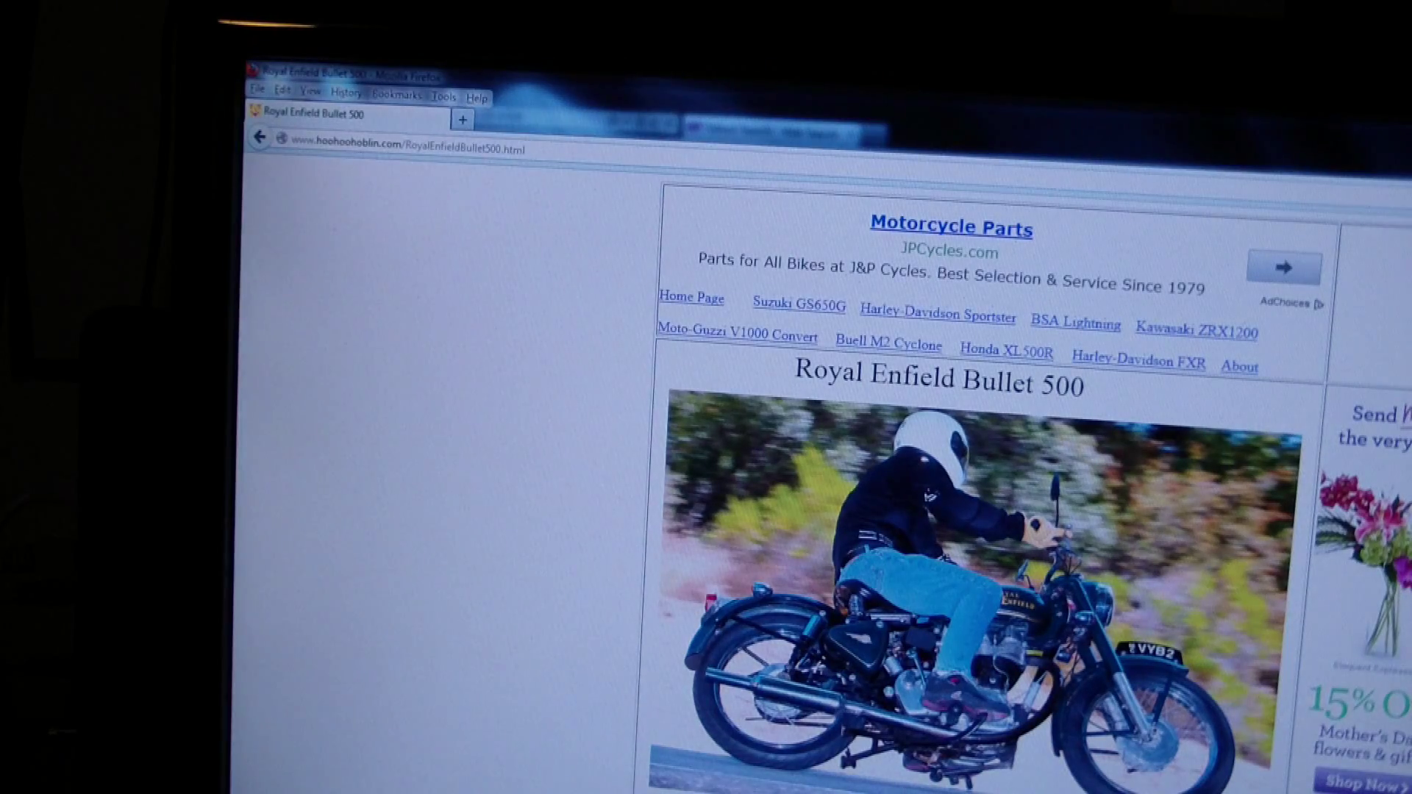
- Switch to Internet Explorer and open its Page Setup from the File menu
key(alt+Tab)
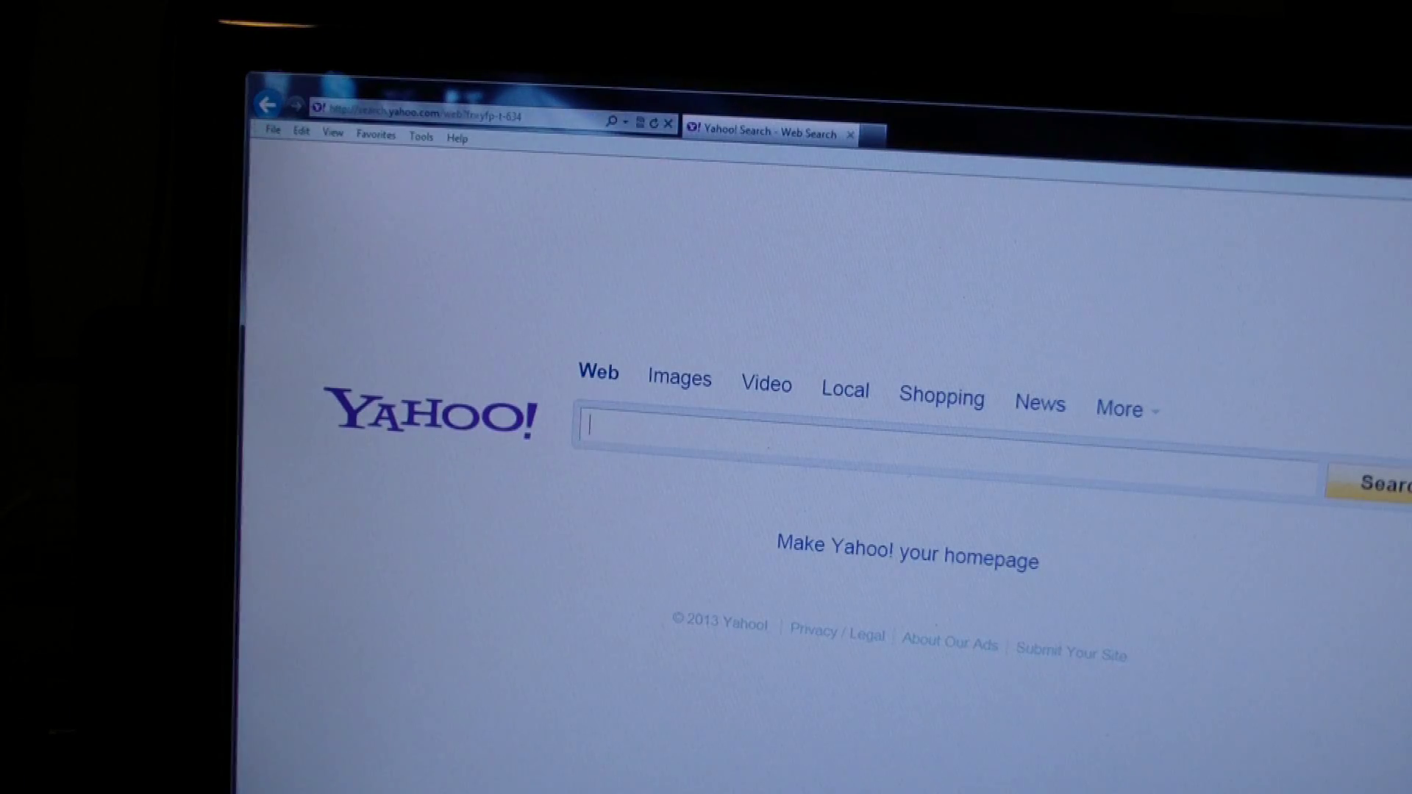
click(272, 130)
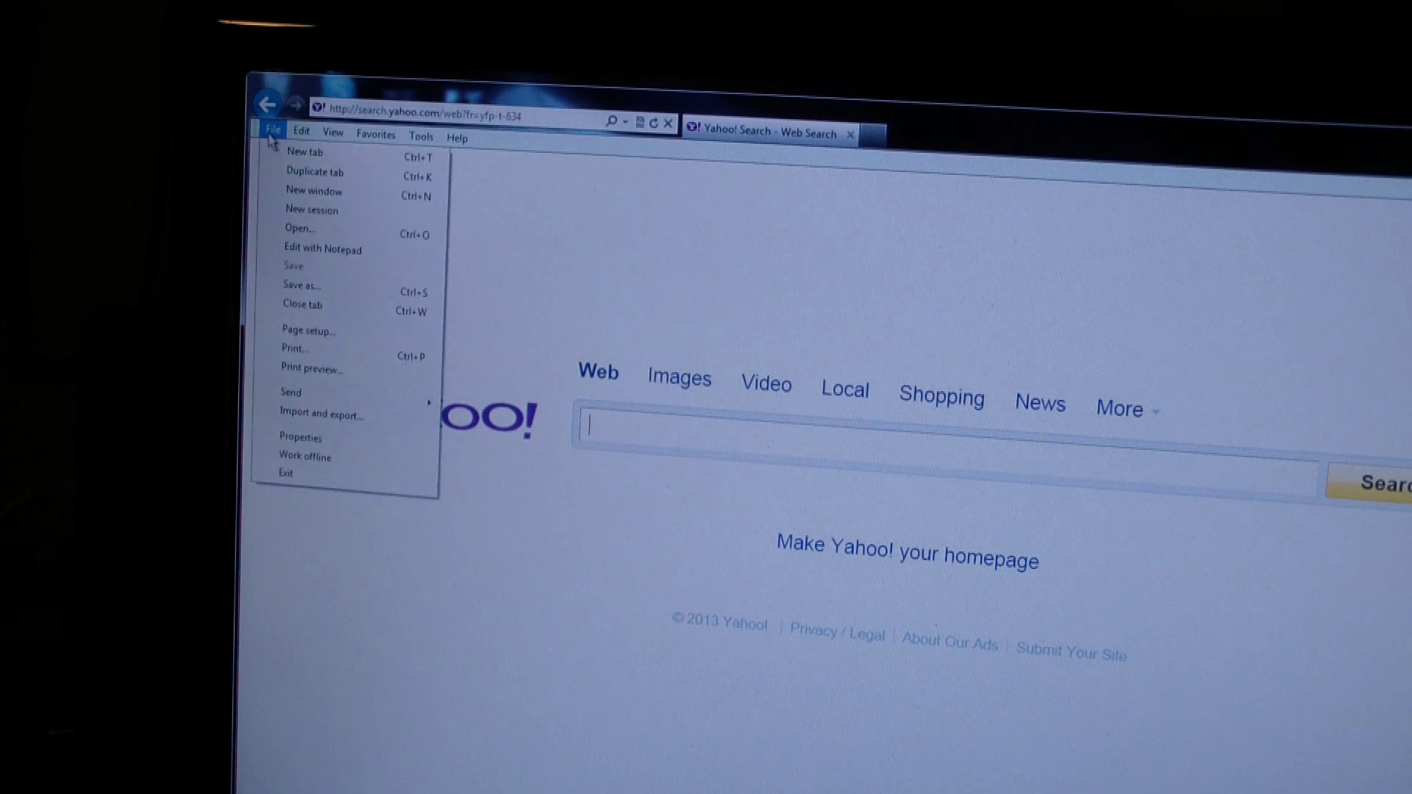
click(307, 331)
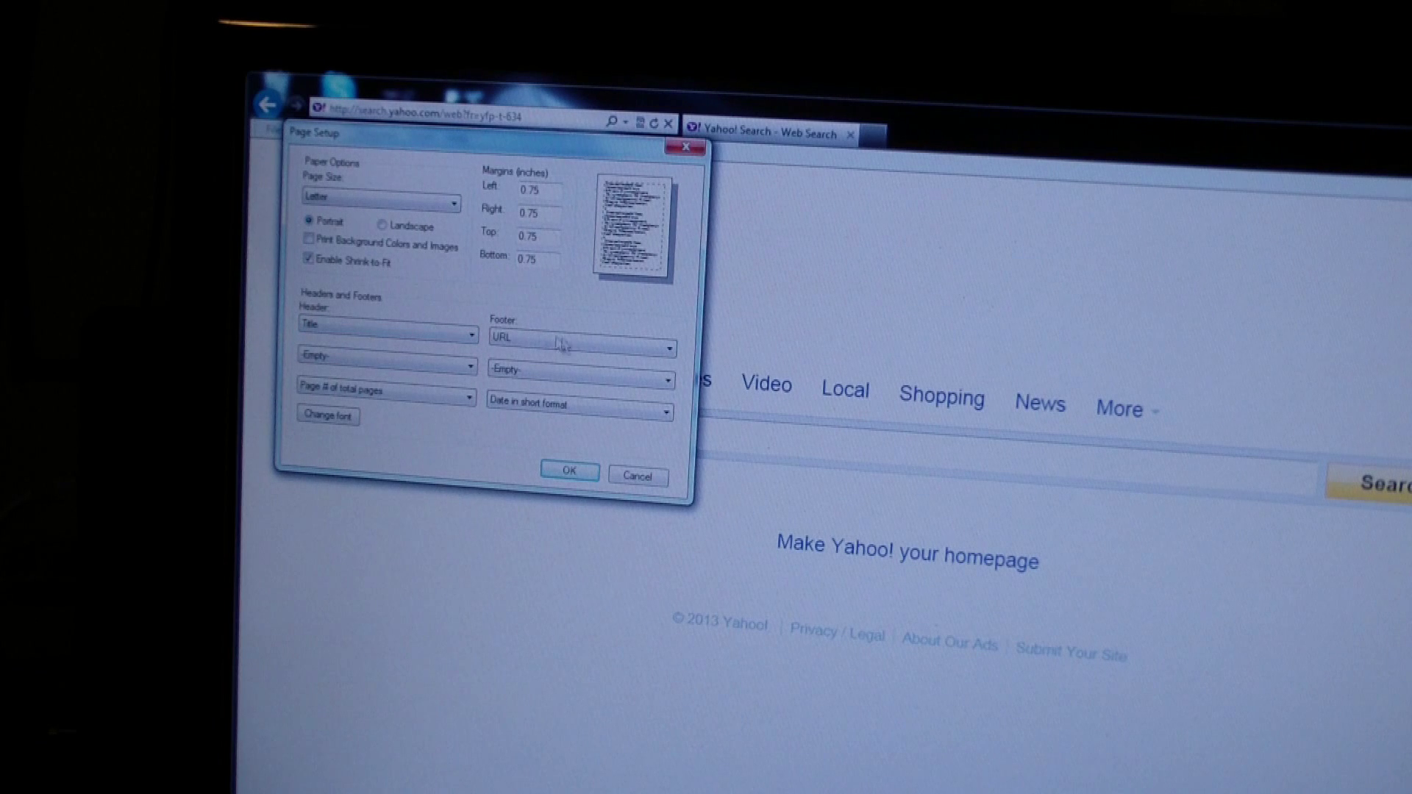
- Set Internet Explorer's first and third header and footer fields to -Empty-
click(470, 336)
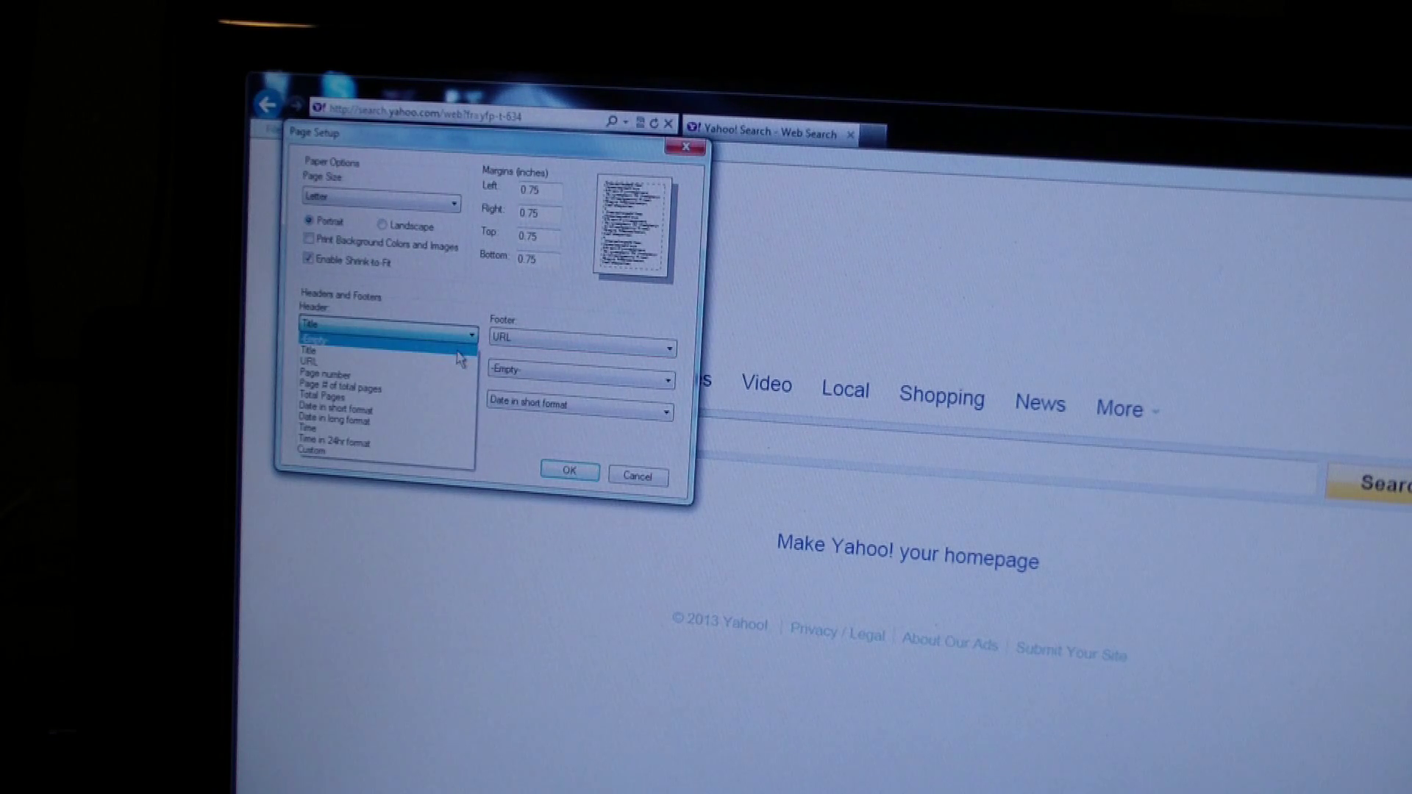
click(386, 340)
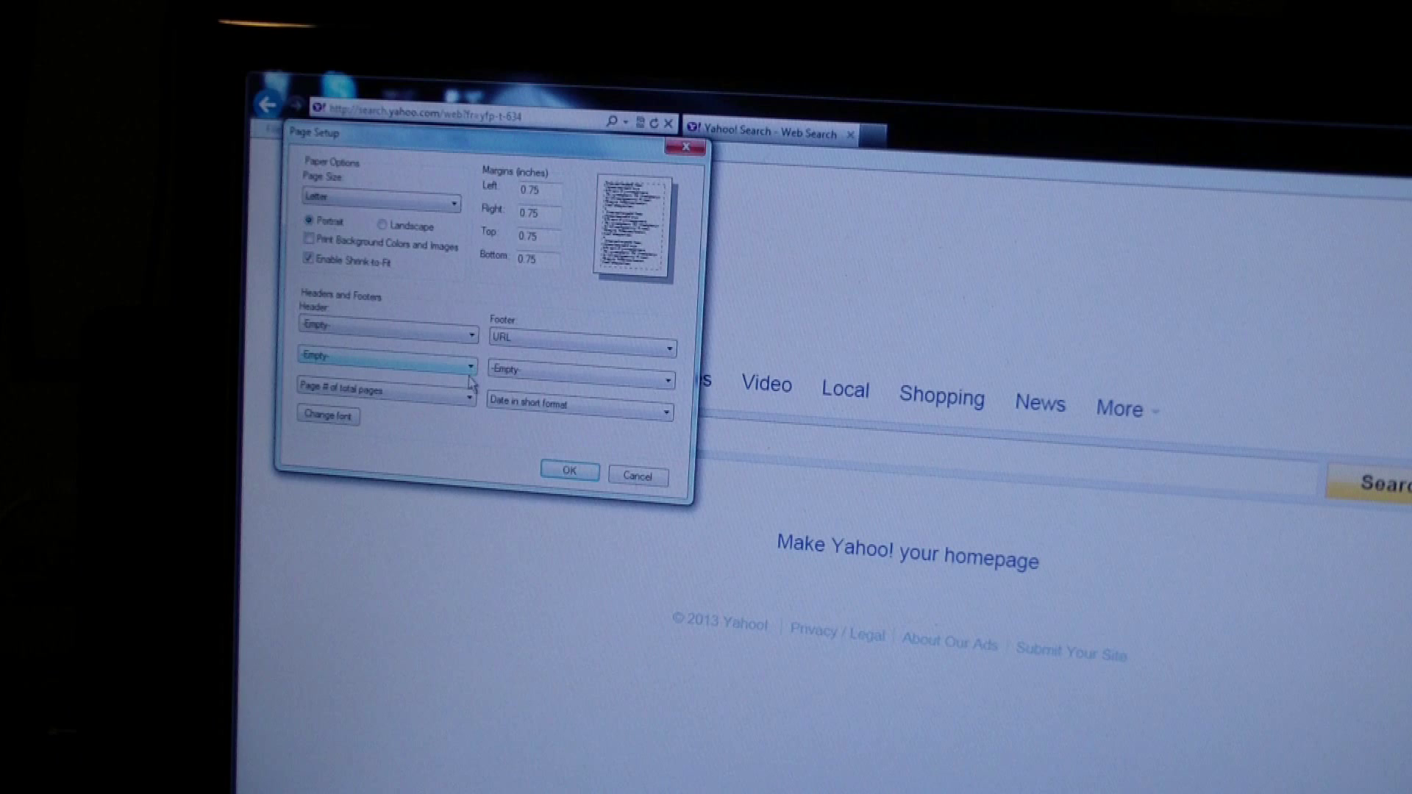
click(472, 399)
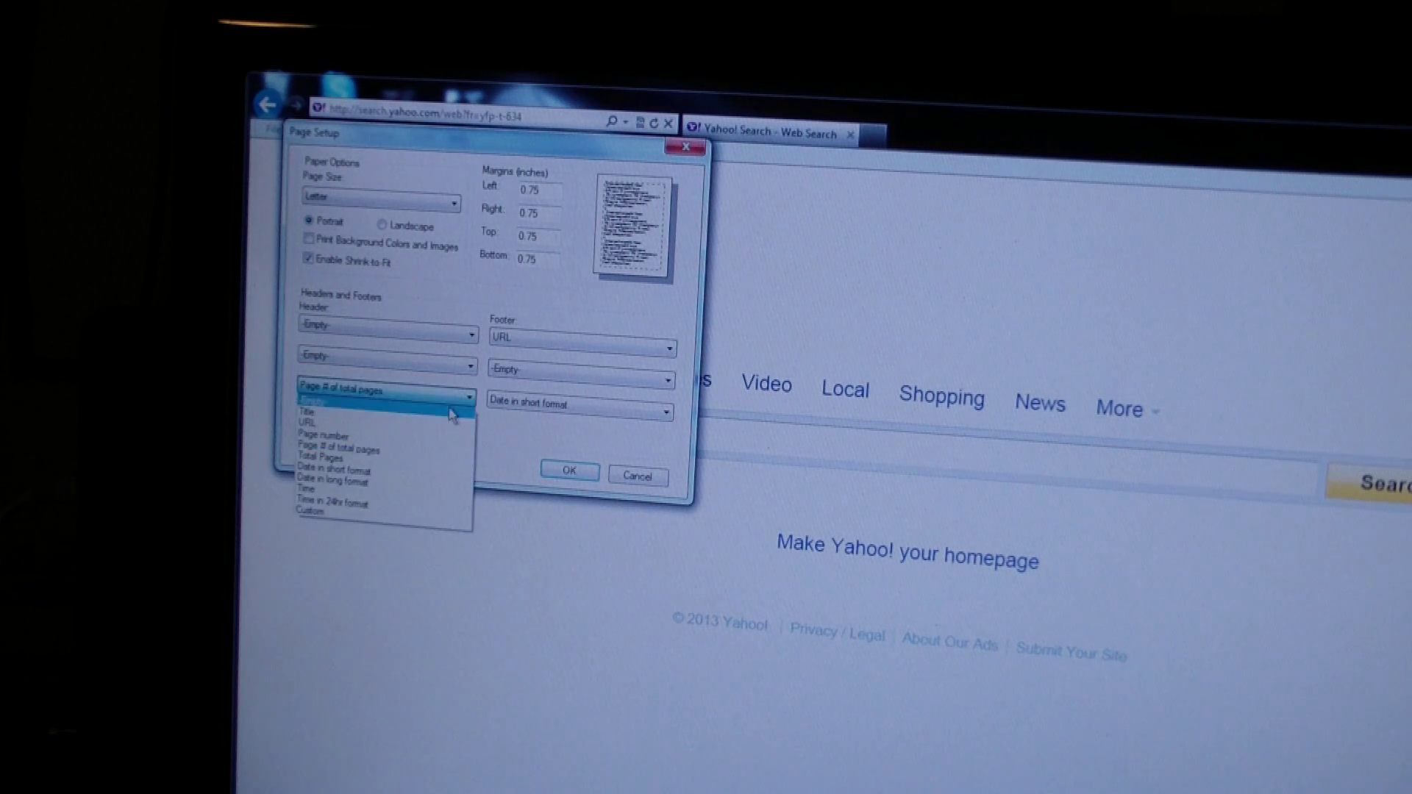
click(375, 411)
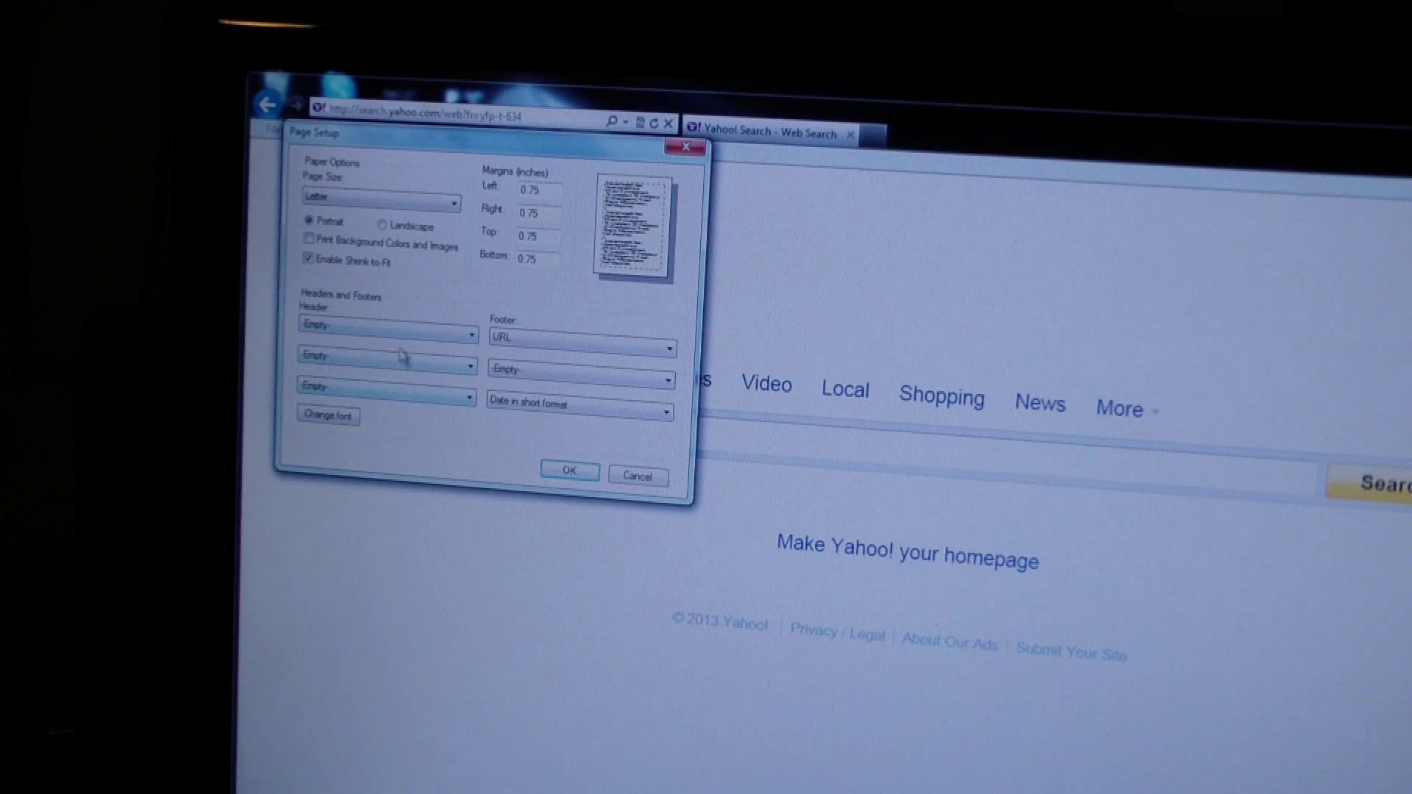
click(668, 349)
click(573, 364)
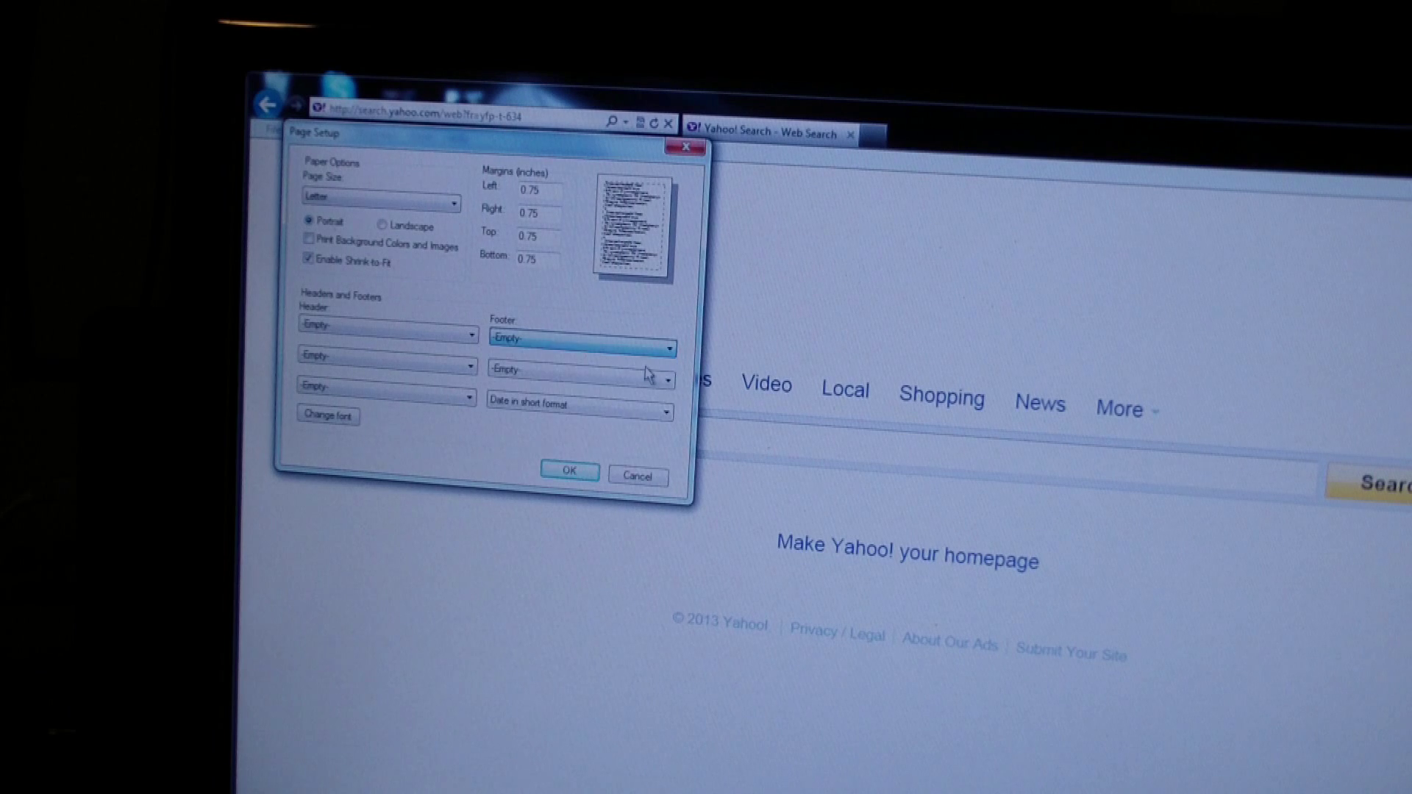
click(666, 413)
click(589, 420)
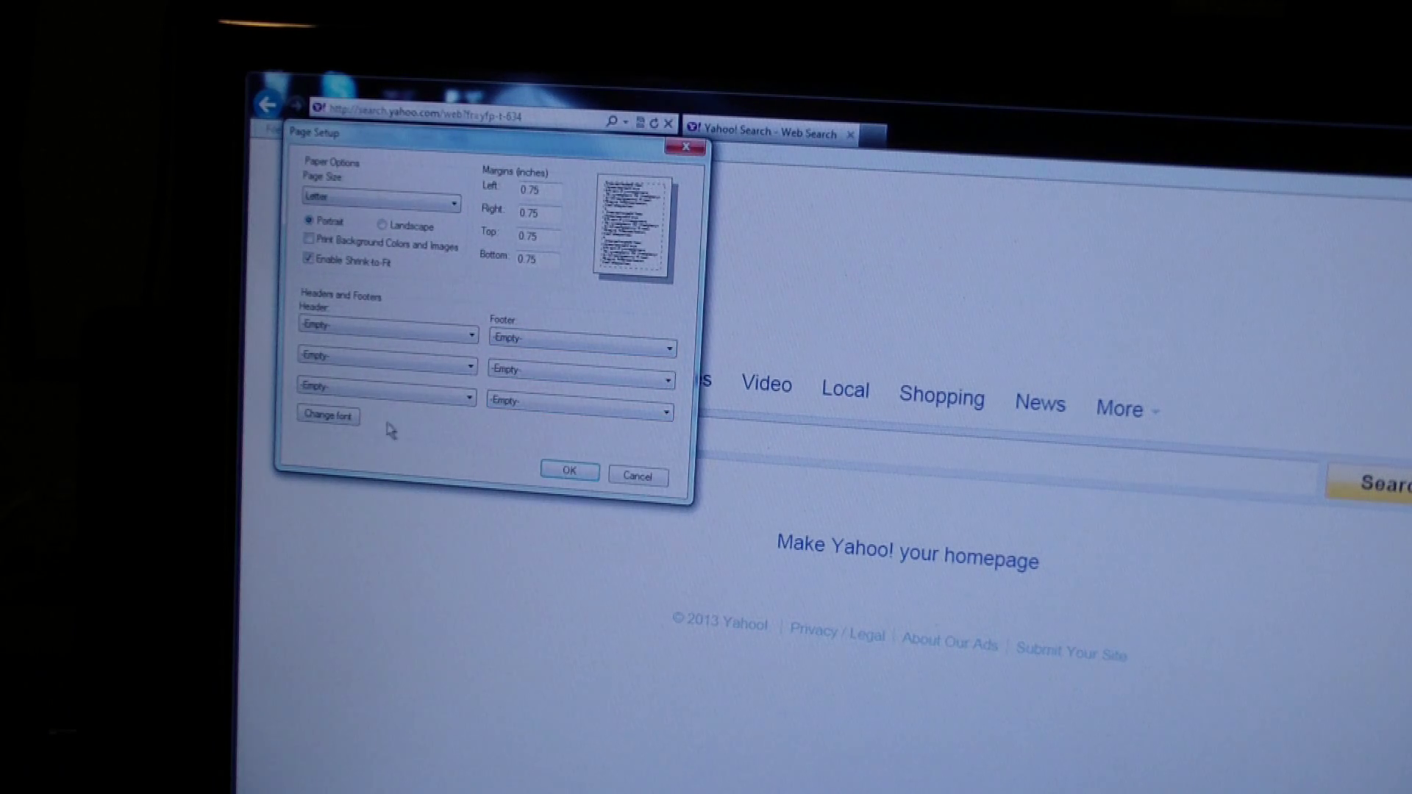
- Save the Internet Explorer page setup and show the Yahoo page's print preview
click(570, 473)
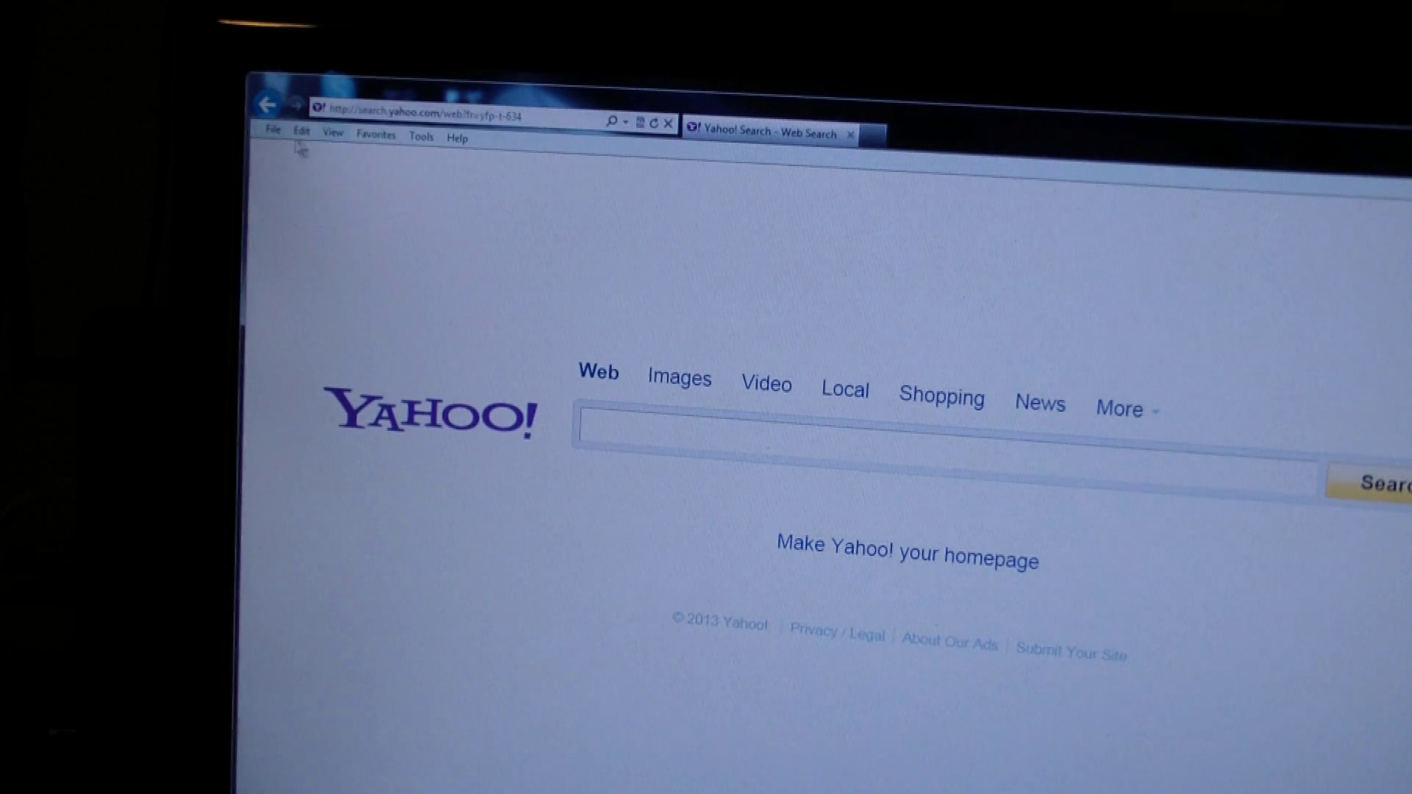
click(274, 130)
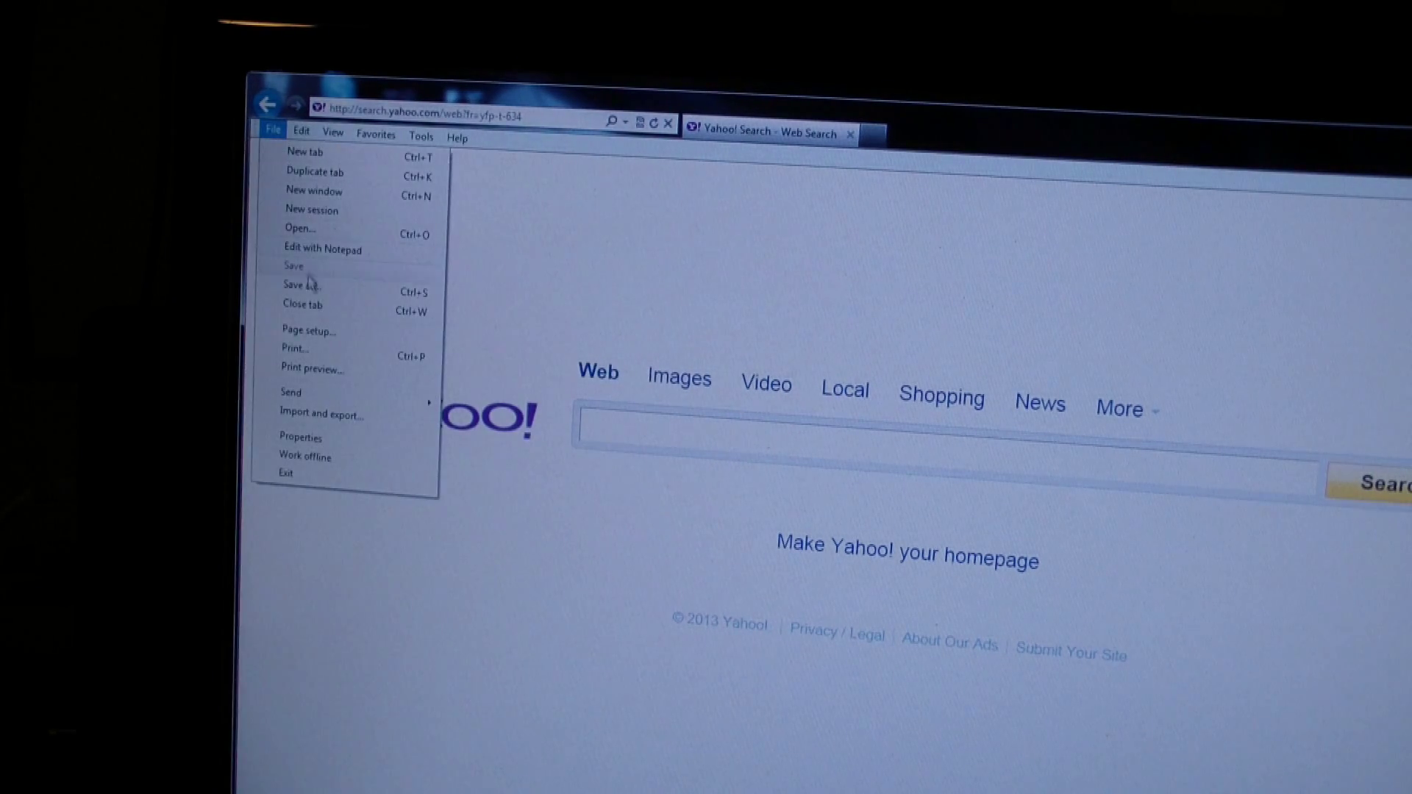
click(321, 371)
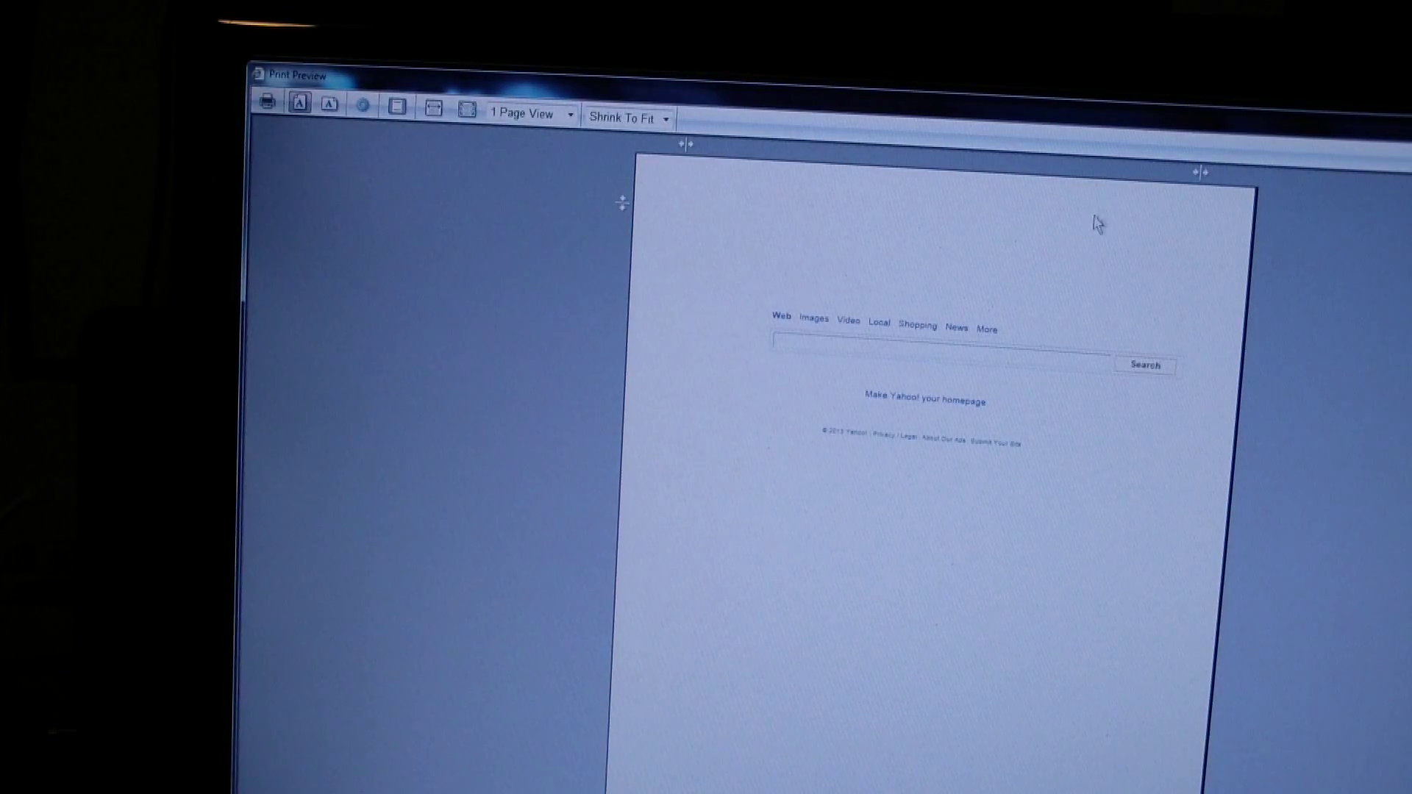